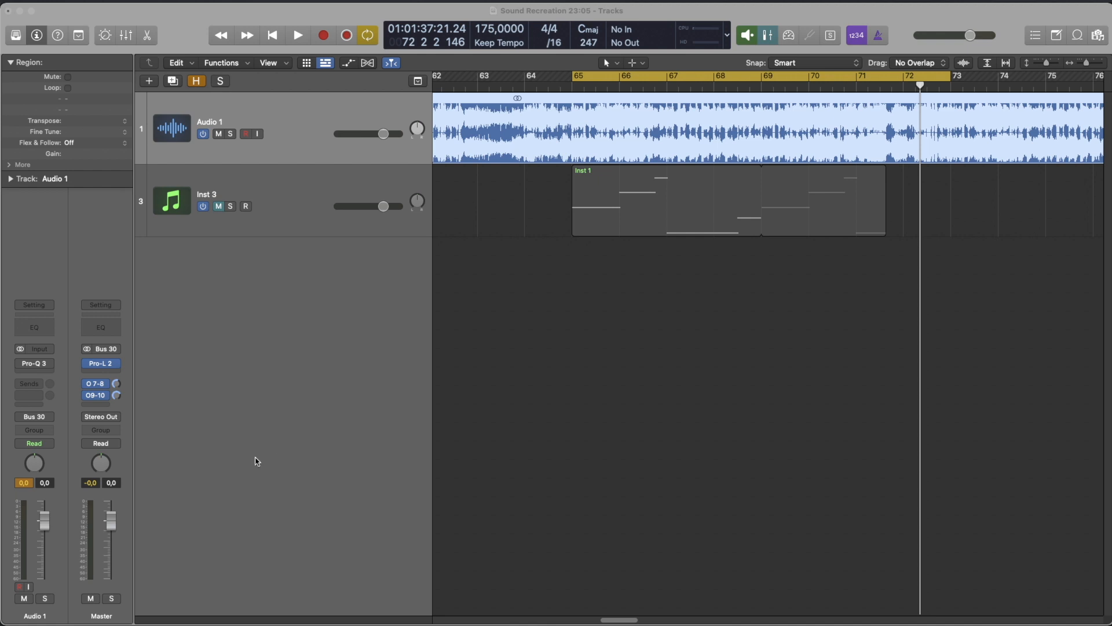
Play back the original Audio 1 passage from about bar 63, then replay it together with the unmuted Inst 3 part.
left_click(468, 86)
key("space")
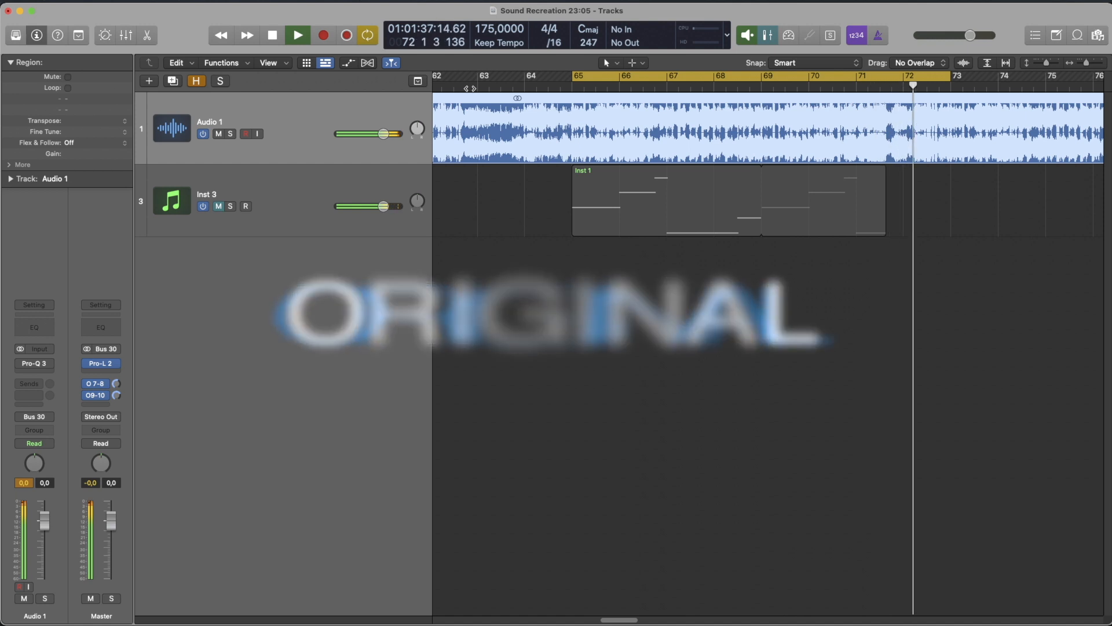
key("space")
left_click(477, 84)
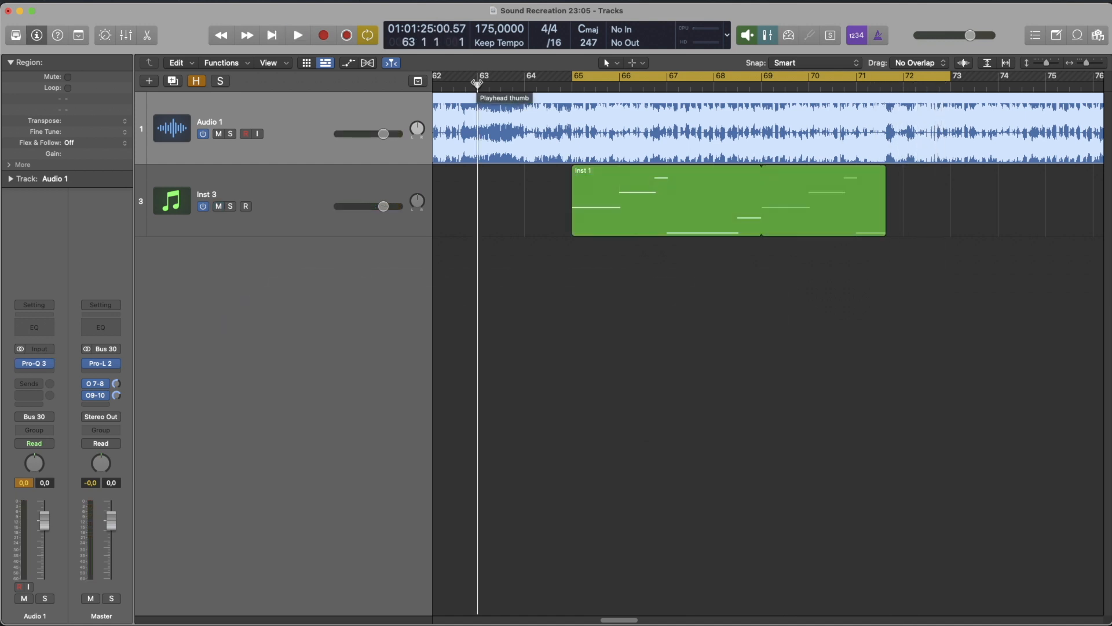
key("space")
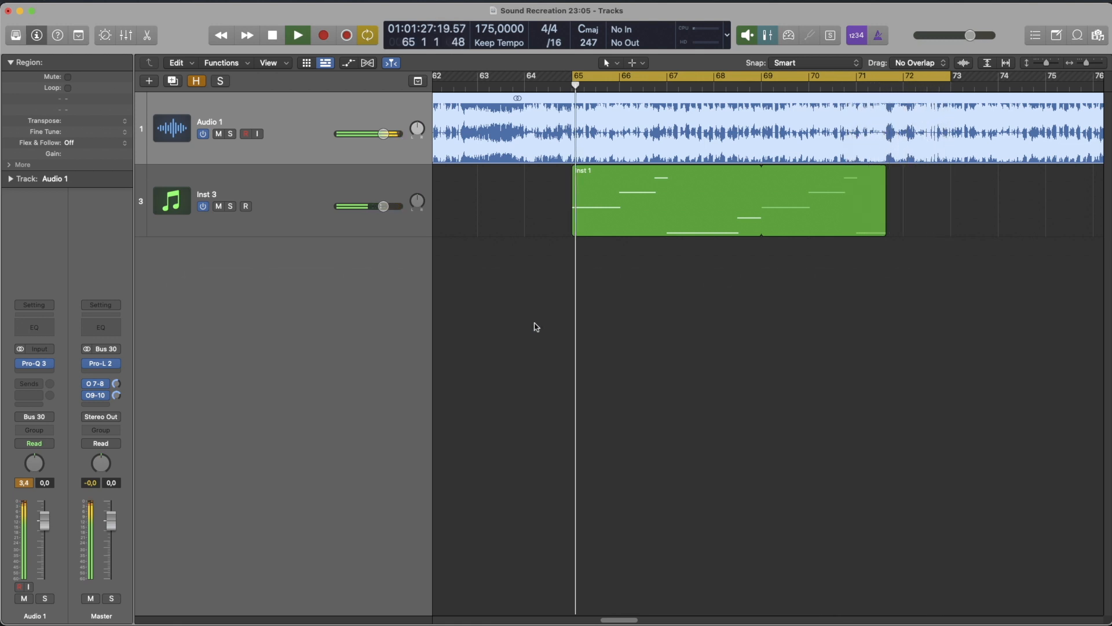
key("space")
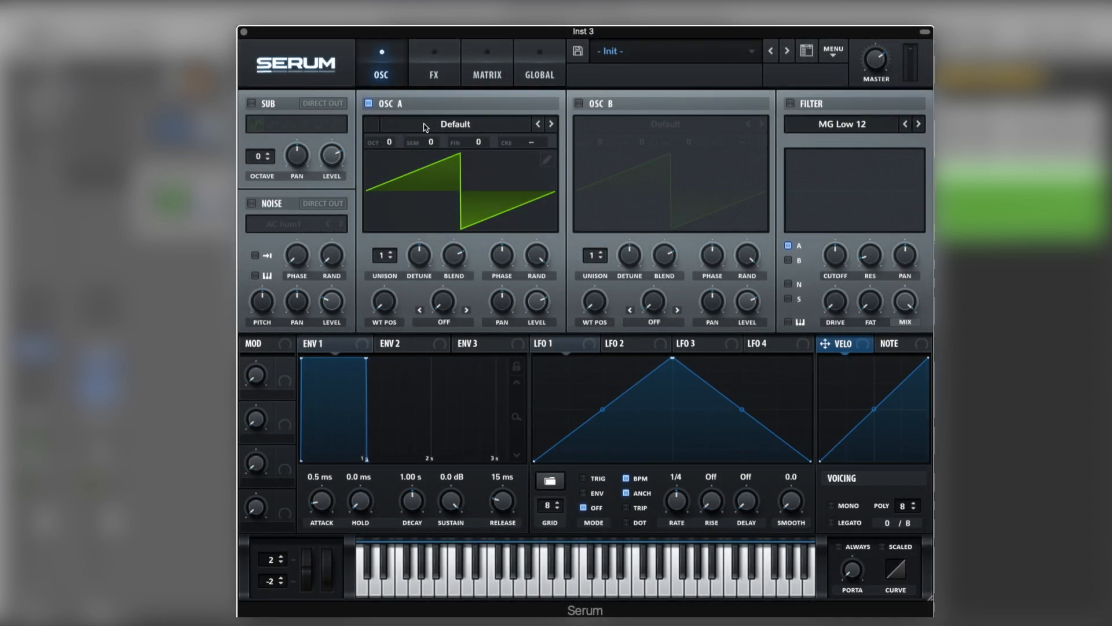
Load the Analog_BD_Sin wavetable in Osc A, turn its phase and random phase to zero, and set its octave to -2.
left_click(488, 123)
mouse_move(487, 138)
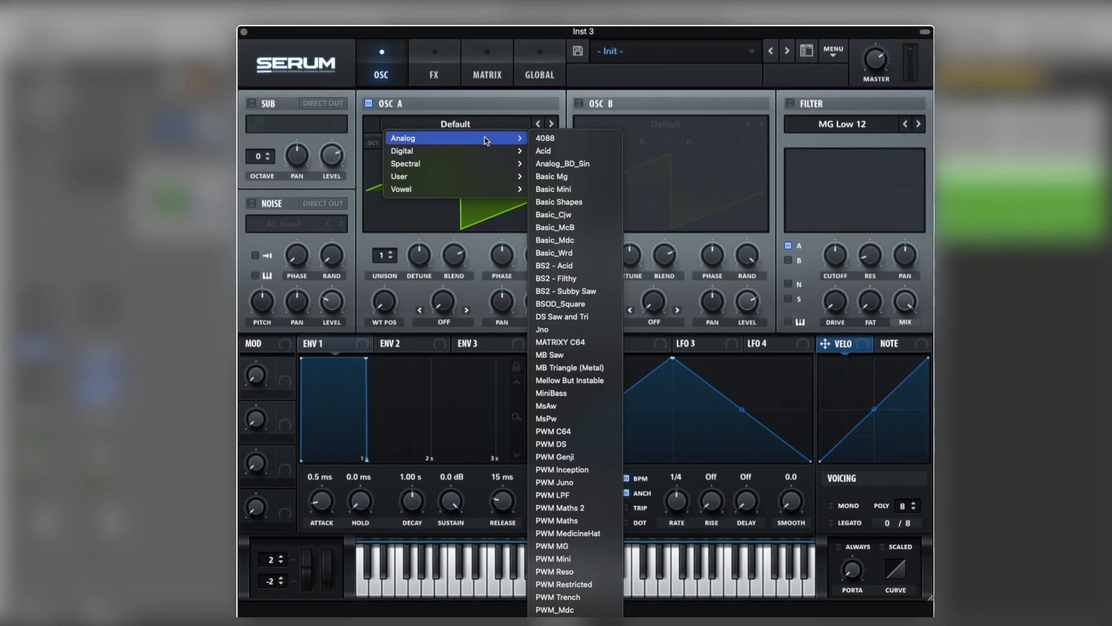
left_click(607, 164)
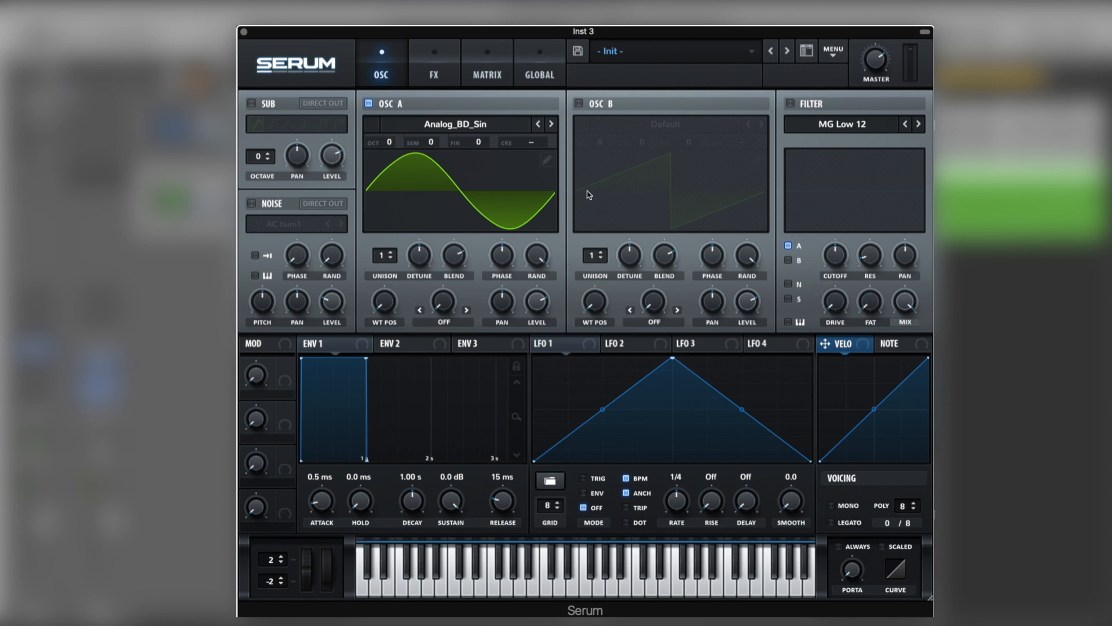
left_click_drag(539, 262, 519, 379)
left_click_drag(501, 261, 480, 406)
left_click_drag(394, 143, 398, 194)
Audition the Osc A sound and enable mono and legato voicing.
key("space")
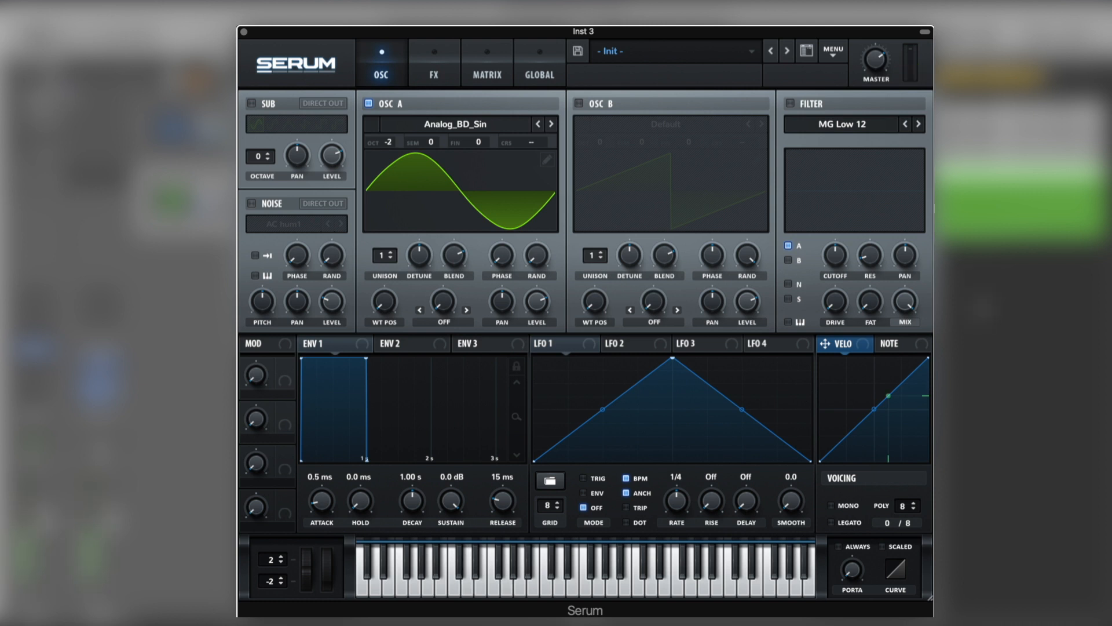
left_click(832, 506)
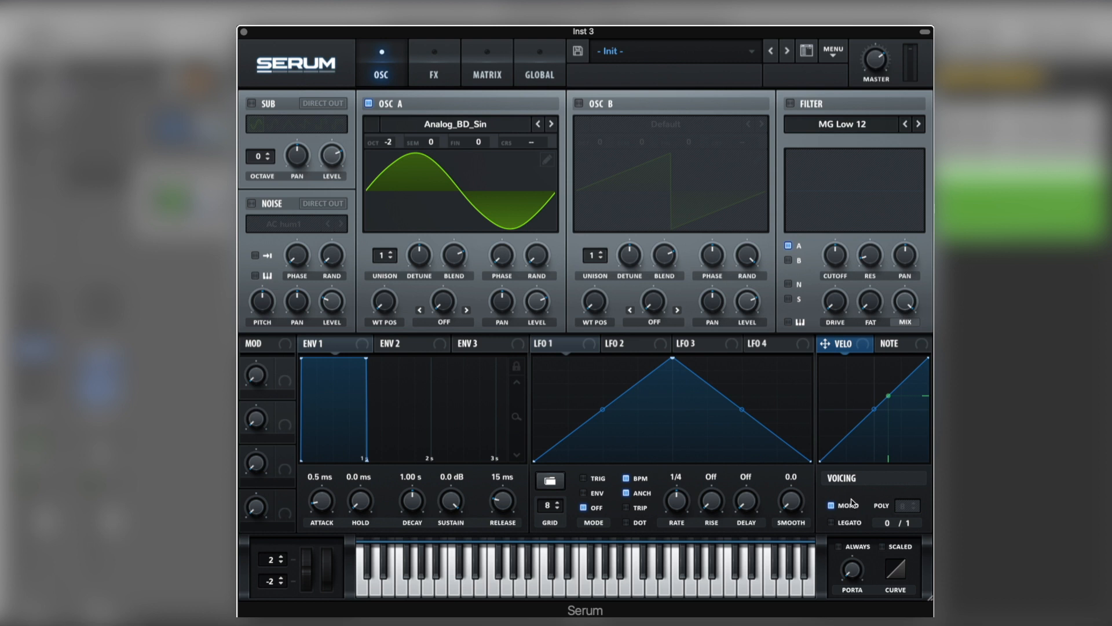
left_click(831, 522)
Enable Osc B with the Analog_BD_Sin wavetable, set it to octave -1 and semitone +7, and audition it.
left_click(578, 105)
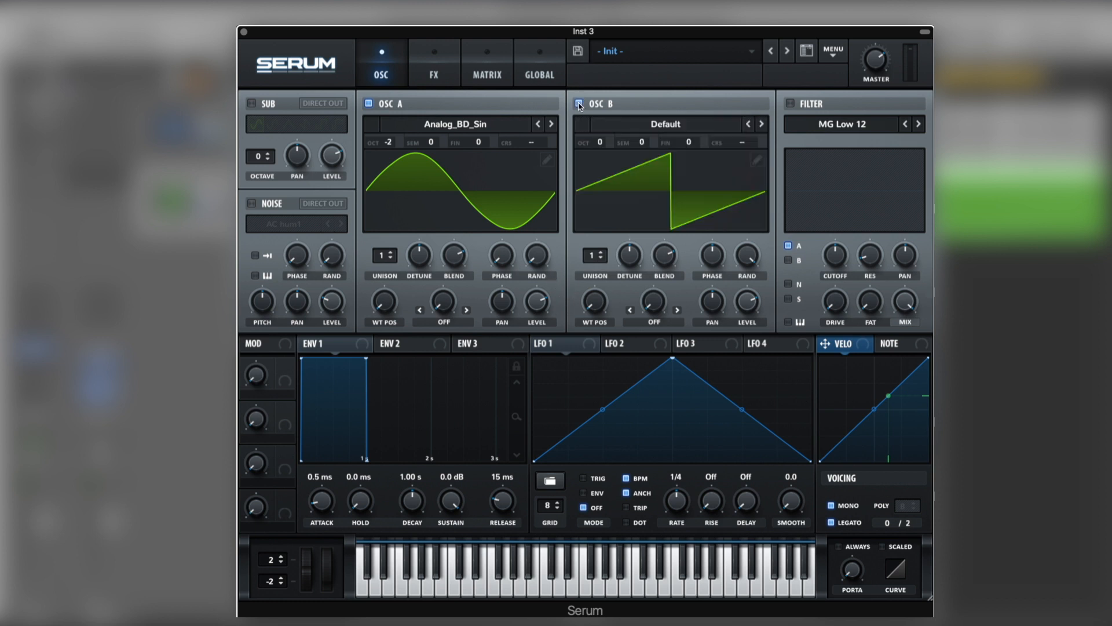
left_click(674, 126)
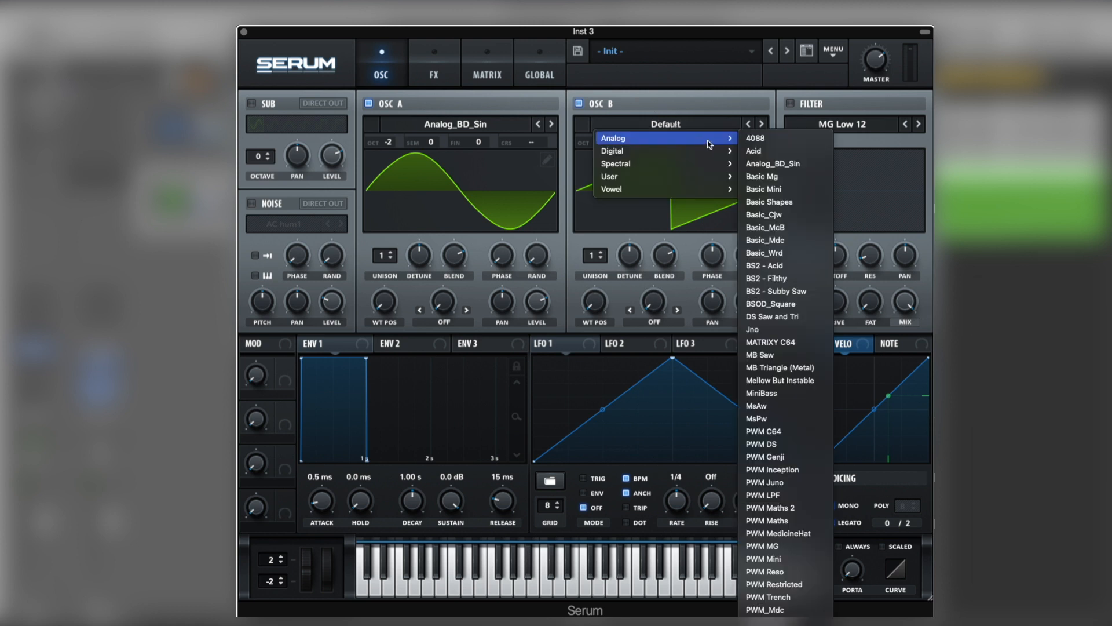
left_click(811, 164)
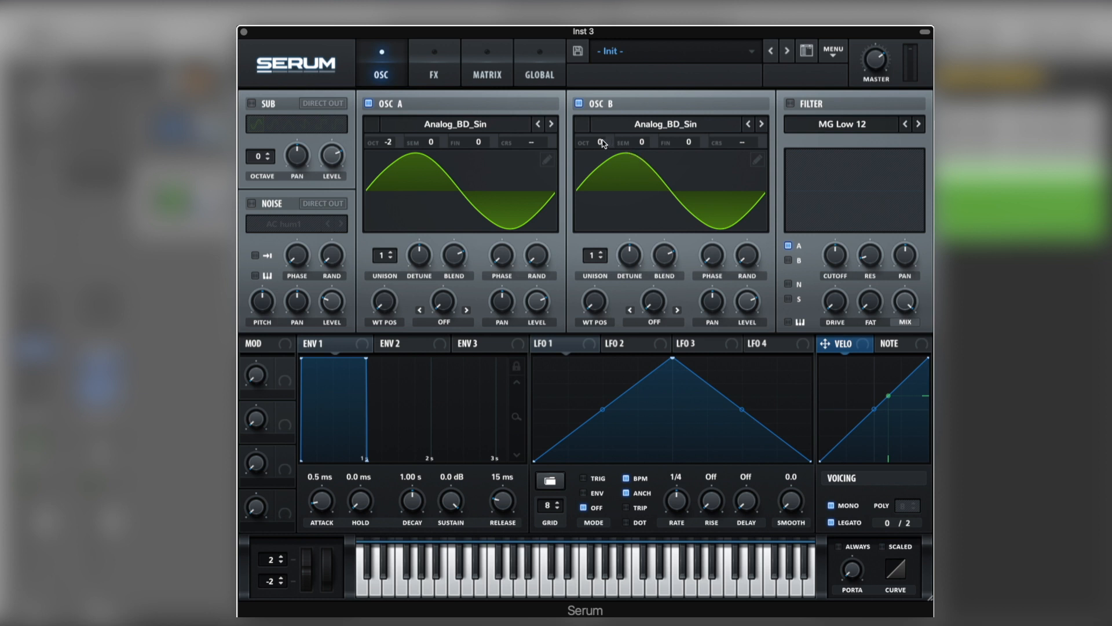
left_click_drag(602, 143, 605, 172)
left_click_drag(652, 145, 657, 116)
key("space")
Modulate the levels of Osc A and Osc B with LFO 1, lowering Osc B's base level.
mouse_move(539, 301)
left_mouse_down()
mouse_move(539, 340)
mouse_move(546, 303)
mouse_move(529, 313)
mouse_move(527, 295)
left_mouse_up()
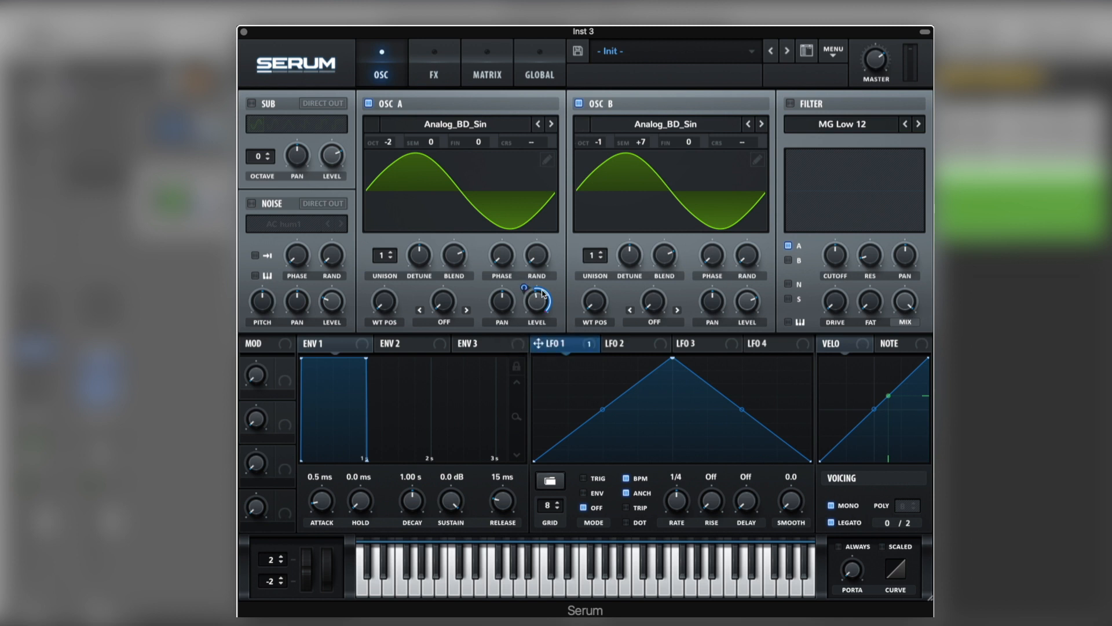
left_click_drag(533, 320, 538, 297)
left_click_drag(748, 306, 735, 369)
left_click_drag(588, 346, 748, 302)
mouse_move(736, 290)
Set LFO 1 to trigger mode without BPM sync and lower its rate to about 2.2 Hz.
left_click(583, 479)
left_click(626, 479)
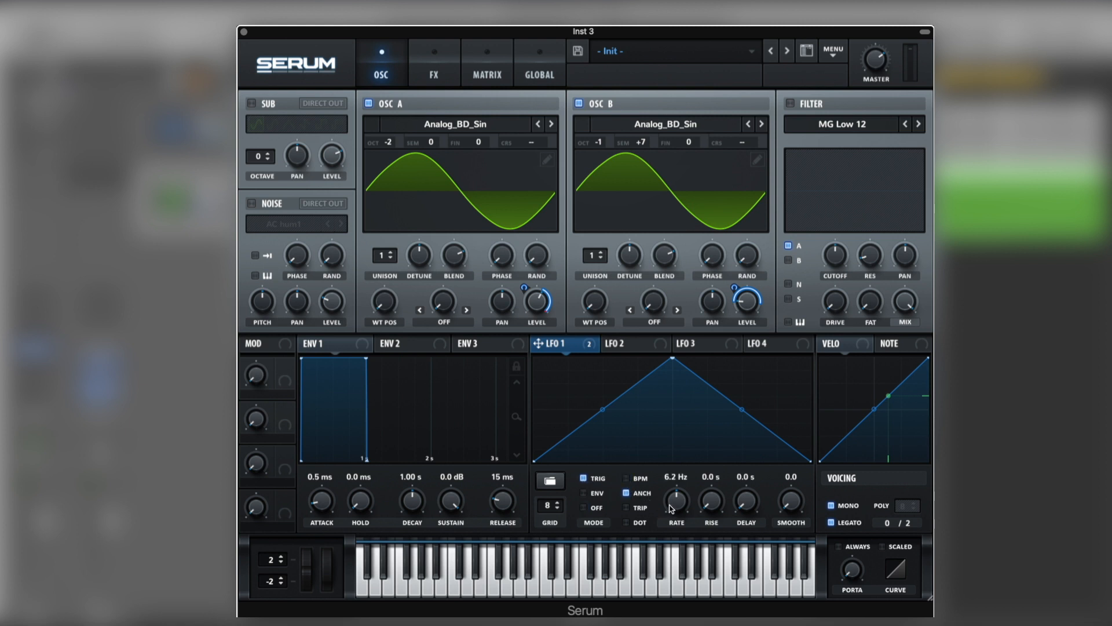
mouse_move(672, 508)
left_mouse_down()
mouse_move(669, 521)
mouse_move(666, 499)
mouse_move(667, 508)
left_mouse_up()
mouse_move(676, 507)
left_mouse_down()
mouse_move(678, 518)
mouse_move(676, 506)
left_mouse_up()
Modulate the LFO 1 rate by note number with an amount of 62 and check the routing in the modulation matrix.
left_click_drag(919, 344, 674, 505)
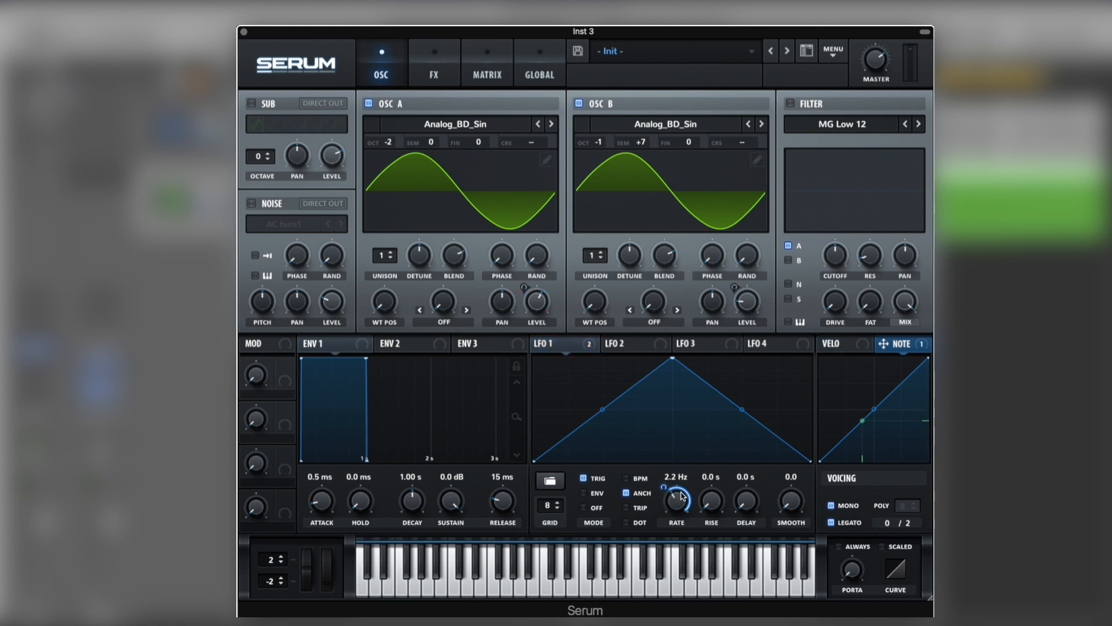
left_click_drag(671, 490, 676, 497)
left_click(485, 68)
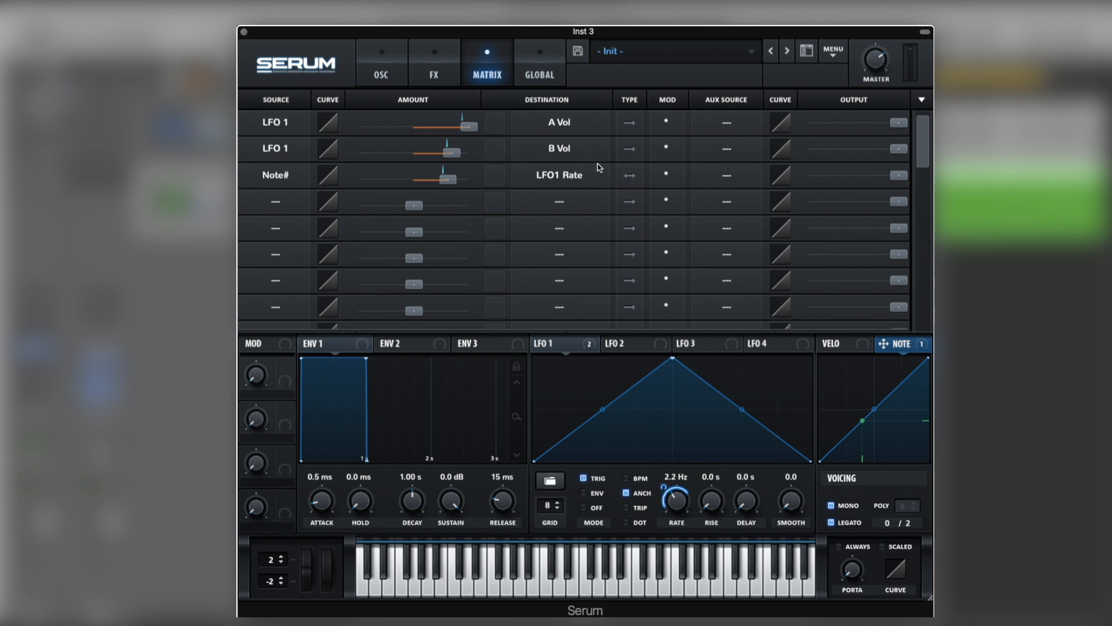
left_click(415, 72)
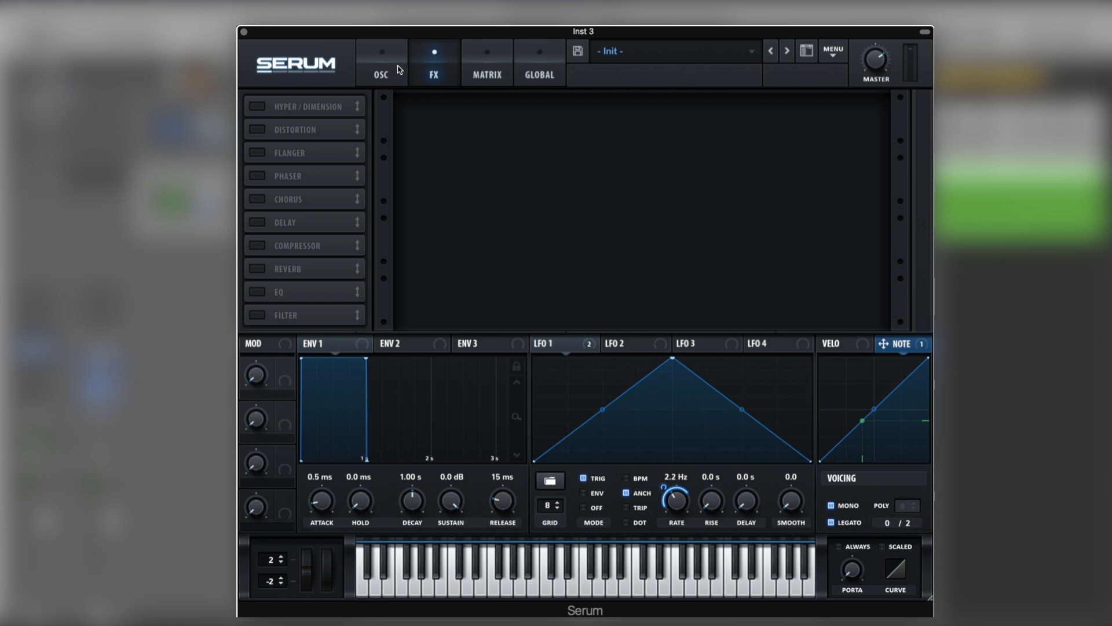
left_click(398, 70)
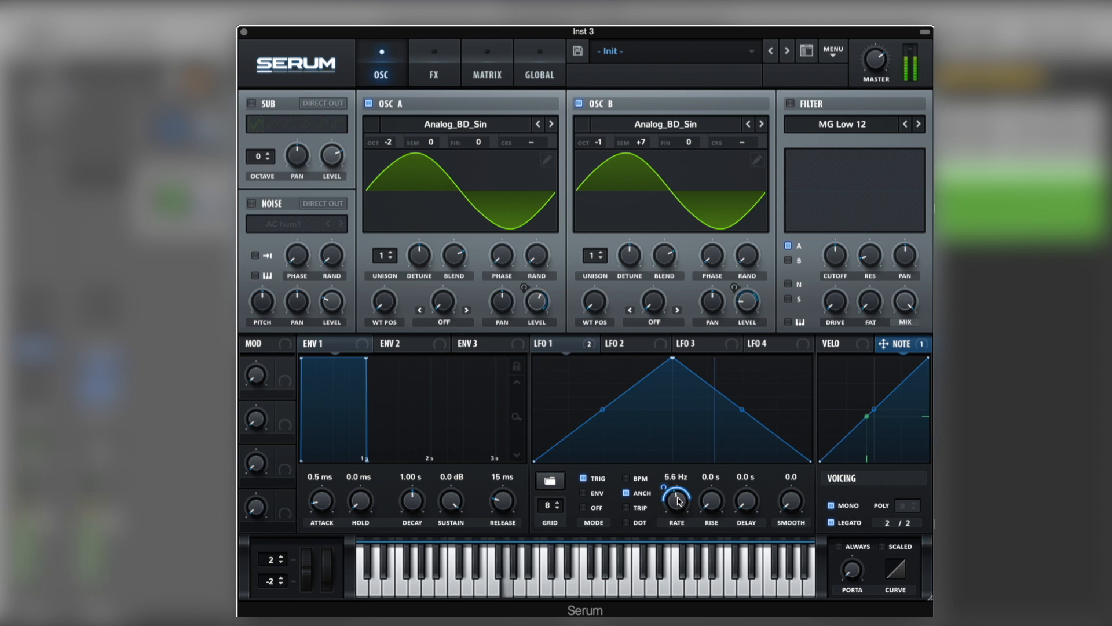
Set LFO 1's base rate to 5.3 Hz and fine-tune its note modulation amount.
left_click_drag(680, 497, 678, 498)
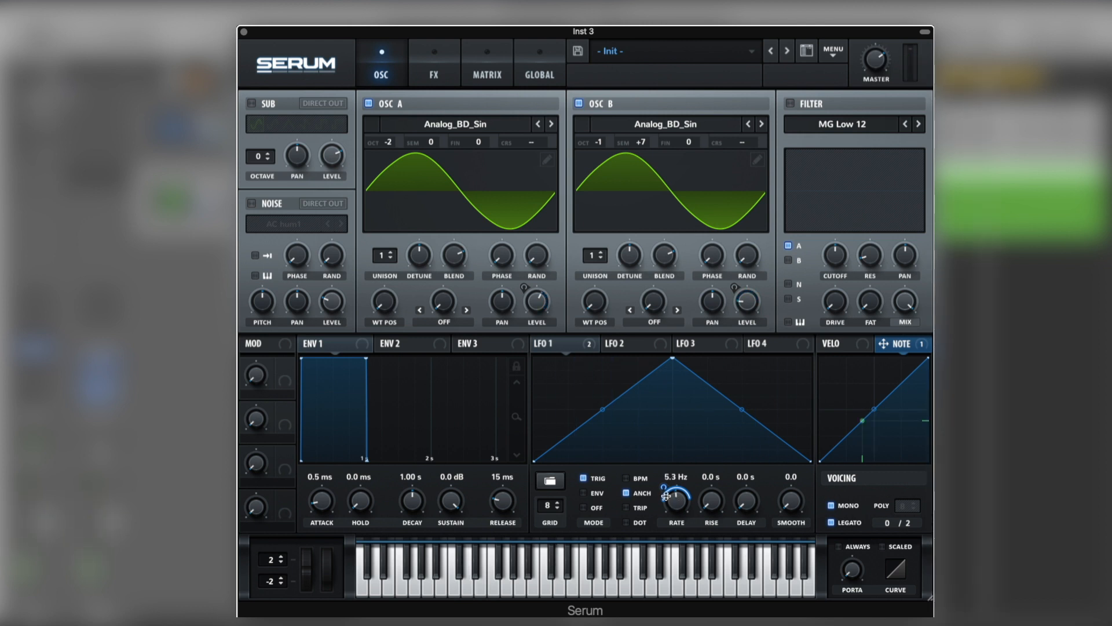
mouse_move(663, 487)
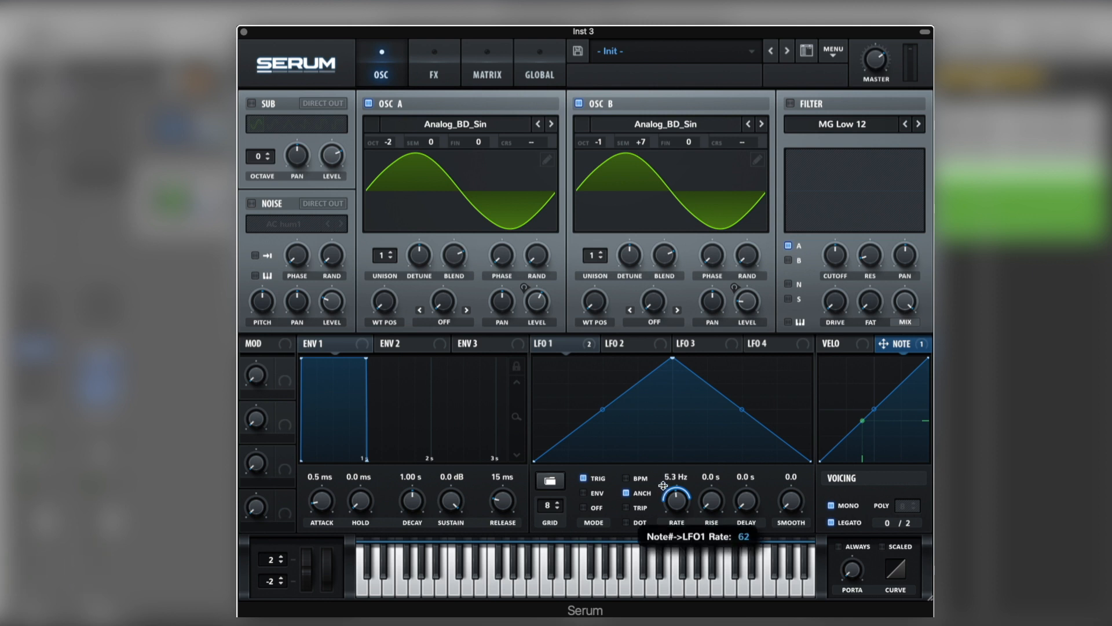
left_click_drag(663, 485, 663, 487)
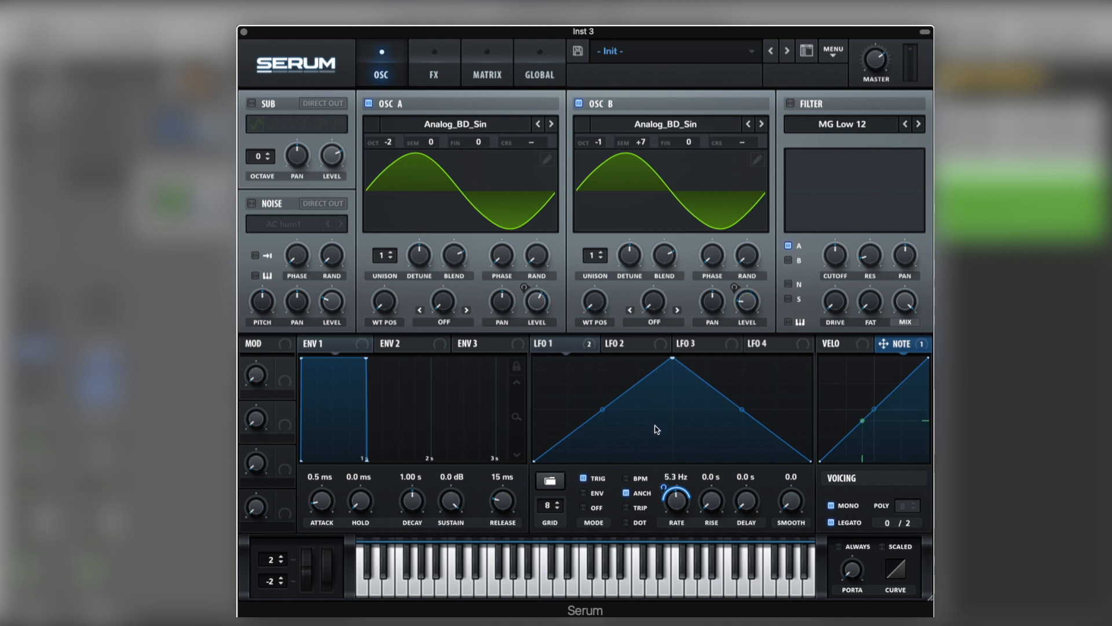
Bend LFO 1's rising slope outward and falling slope inward, and set Env 1 attack to 18 ms and release to 47 ms.
left_click_drag(603, 411, 608, 402)
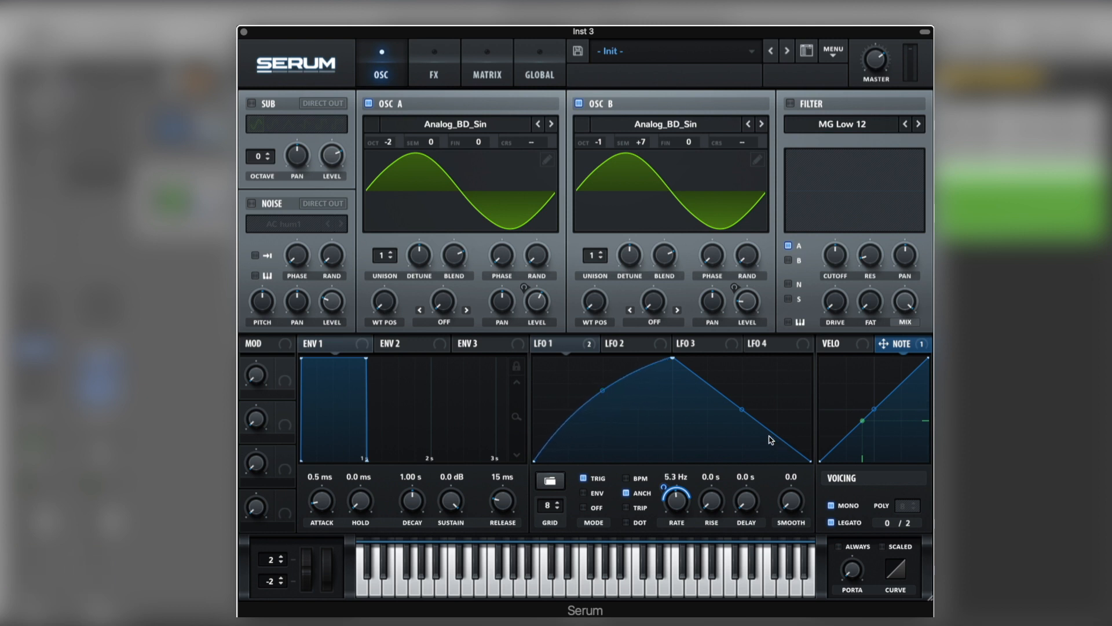
left_click_drag(742, 406, 746, 418)
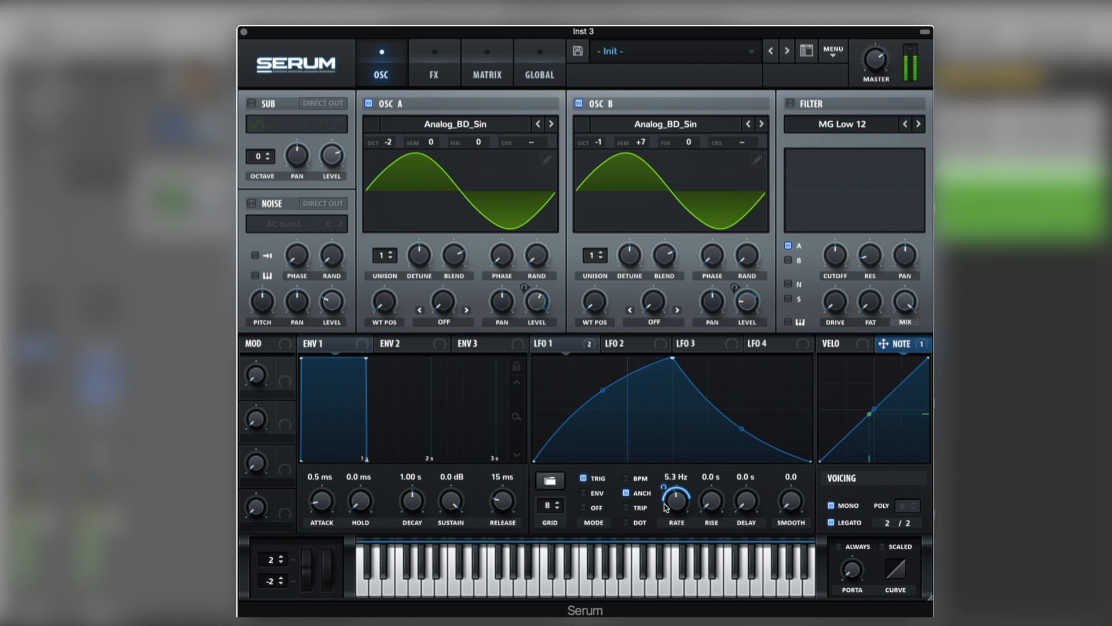
left_click_drag(334, 502, 334, 488)
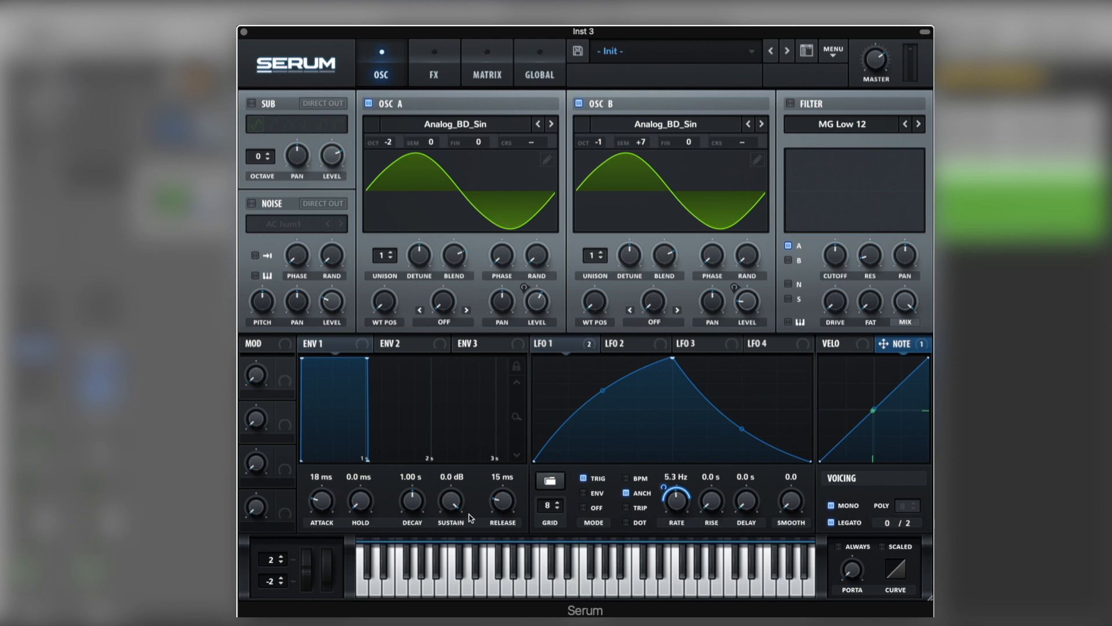
left_click_drag(499, 504, 500, 496)
Add a SoftClip distortion with drive at 54% and mix at about halfway, and start playback to audition it.
left_click(436, 72)
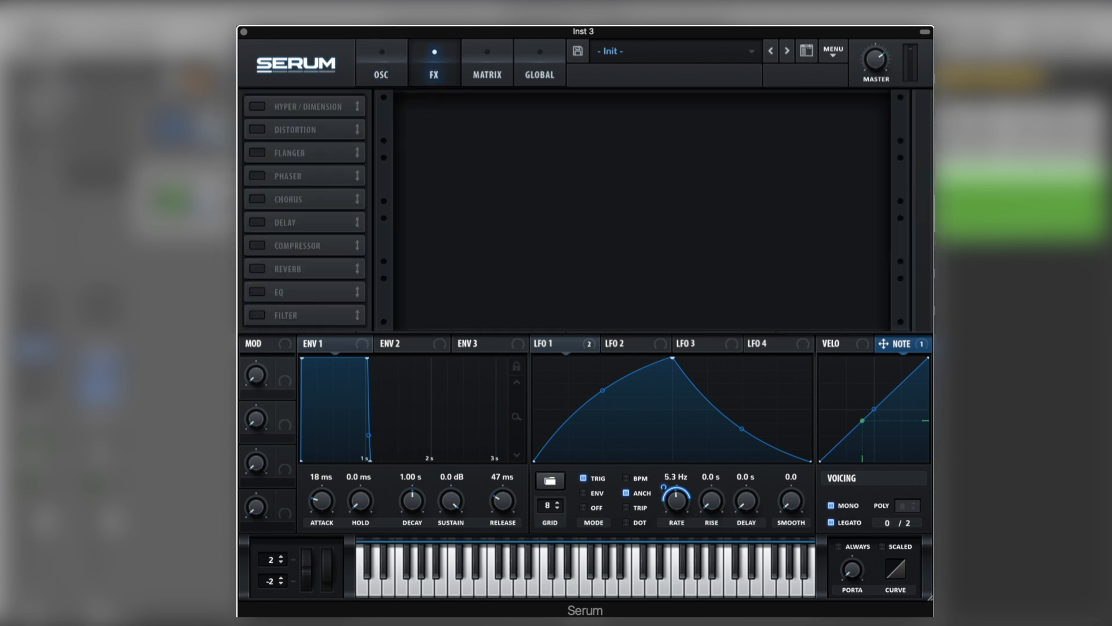
left_click(256, 130)
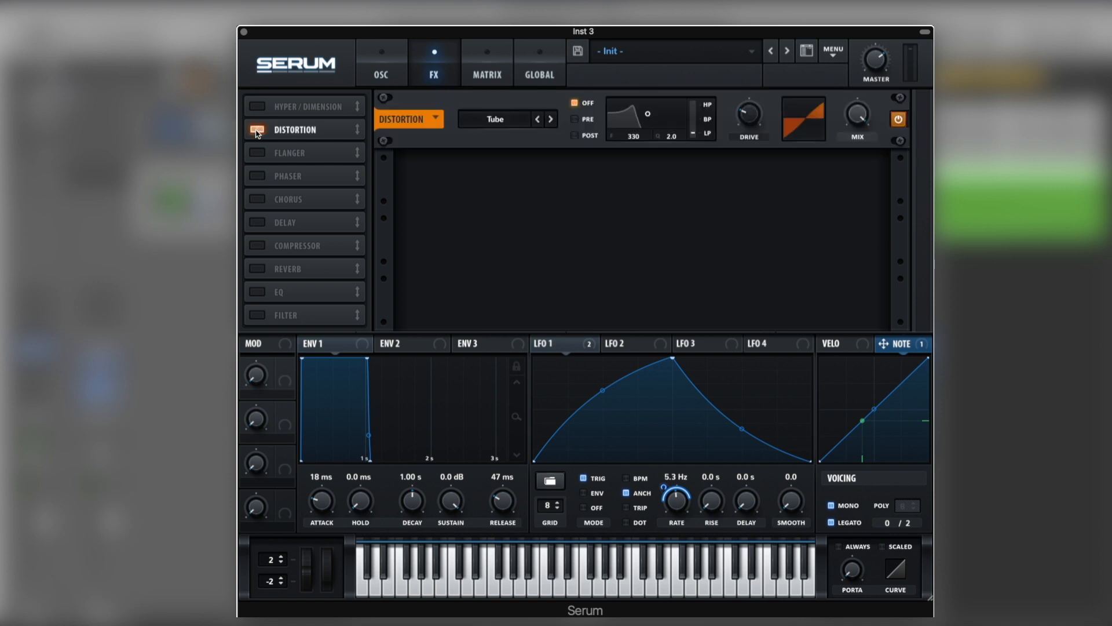
left_click(550, 120)
left_click_drag(754, 130, 761, 101)
left_click_drag(858, 115, 850, 168)
key("space")
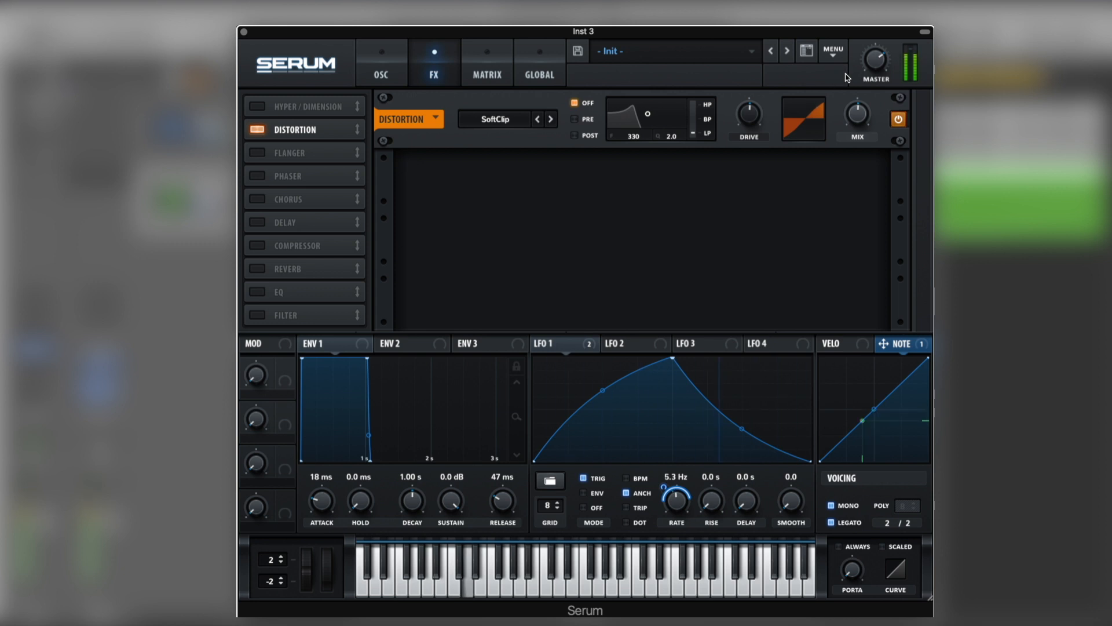
Raise the synth's master volume and fine-tune the distortion drive by ear.
mouse_move(756, 119)
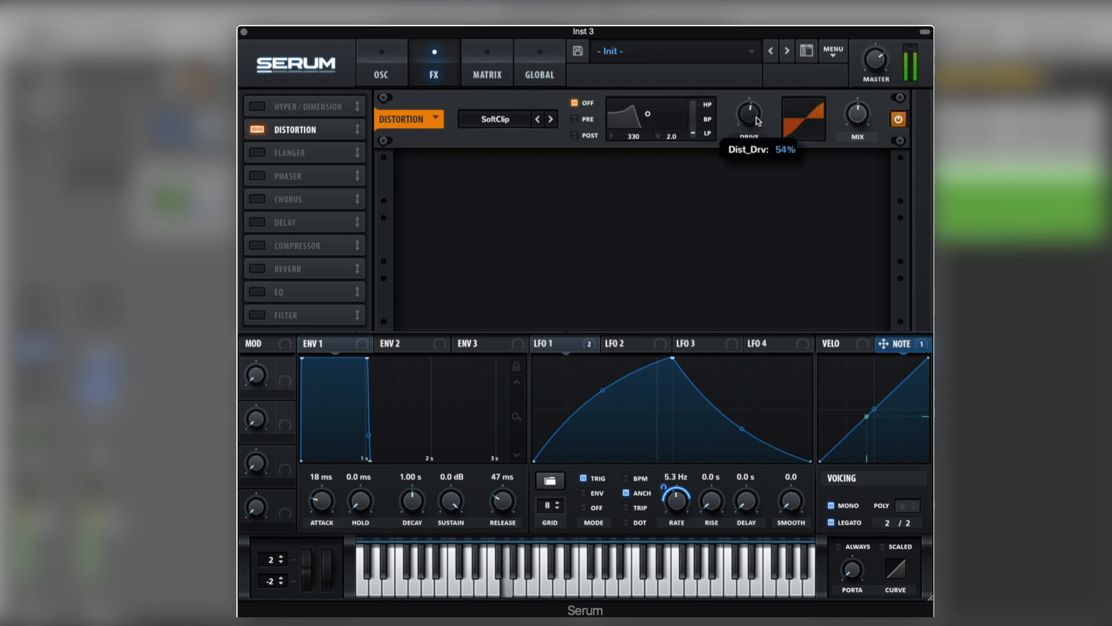
left_click_drag(756, 119, 759, 114)
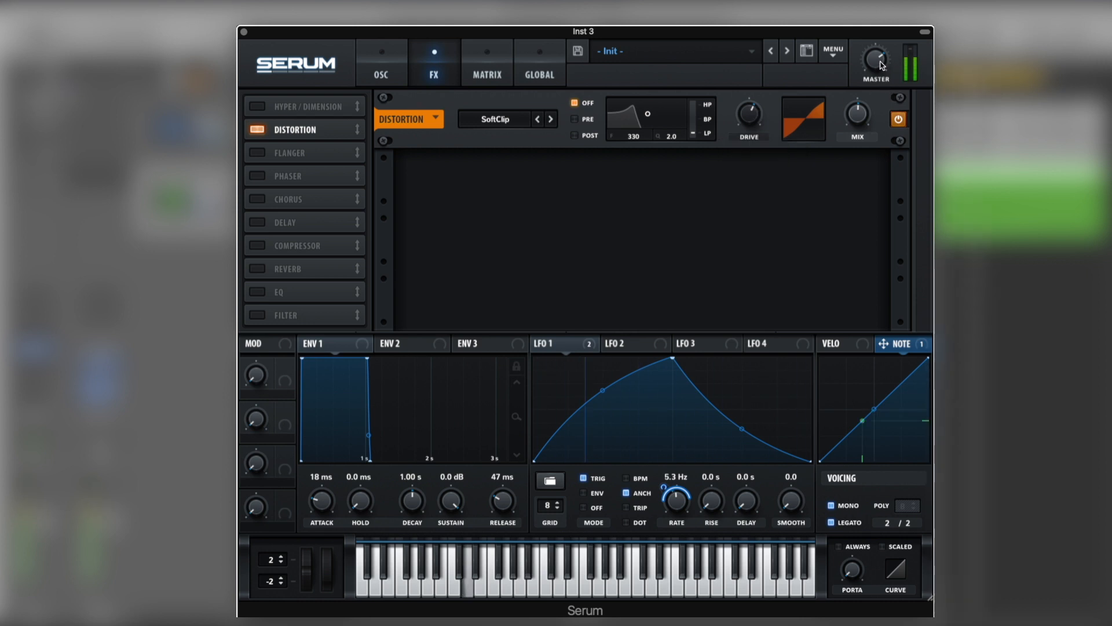
left_click_drag(883, 65, 883, 55)
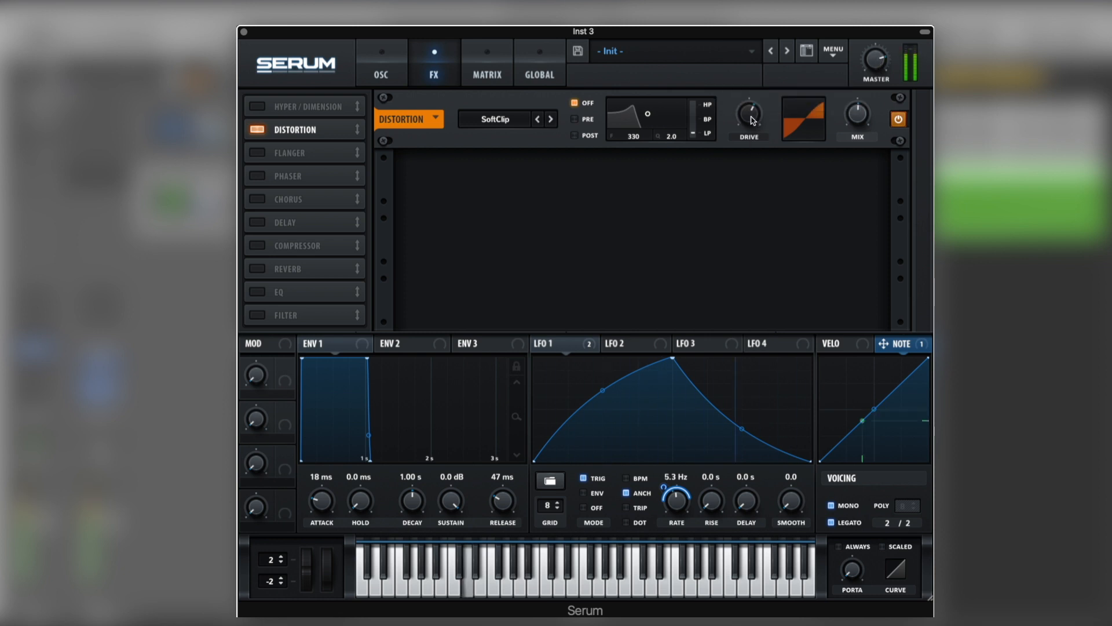
mouse_move(753, 120)
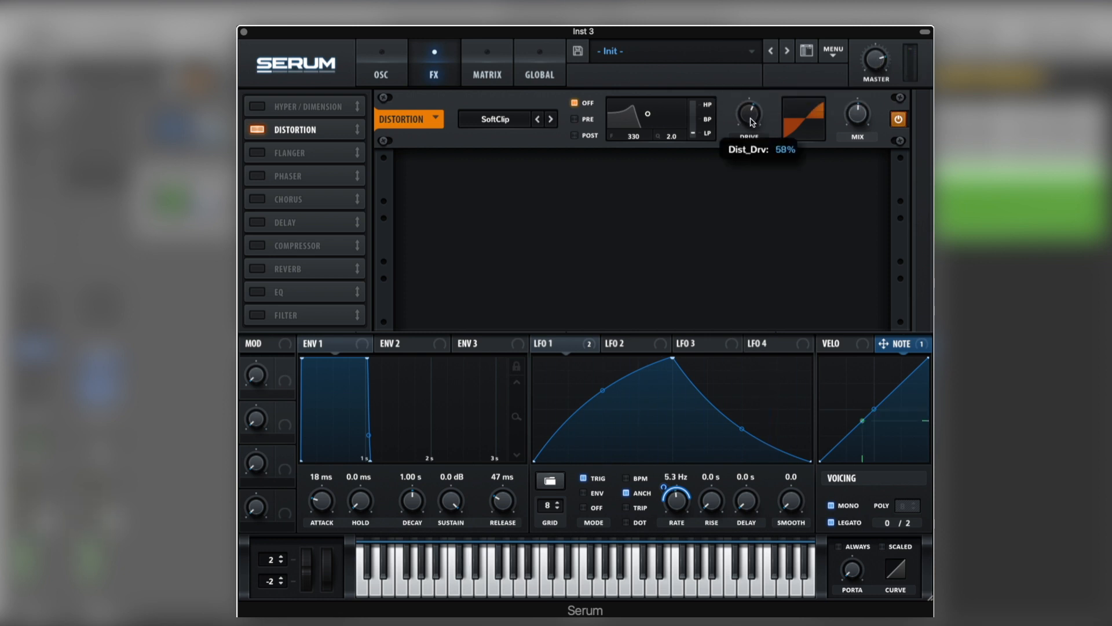
left_click_drag(753, 121, 750, 128)
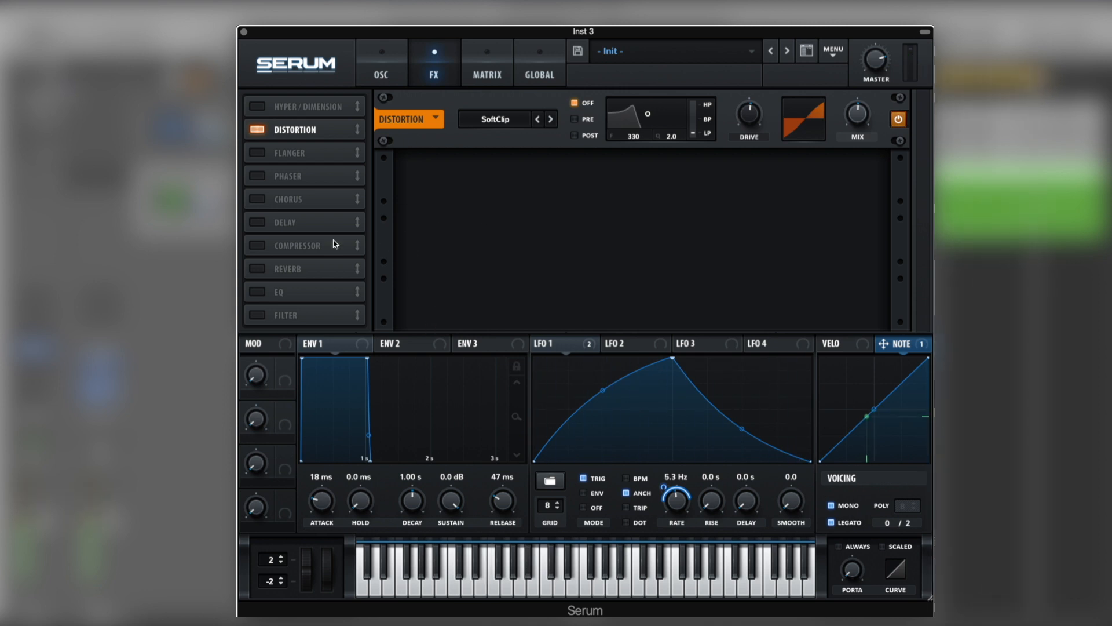
Enable the compressor, lower its threshold, shorten its attack and release, and add a little make-up gain.
left_click(256, 246)
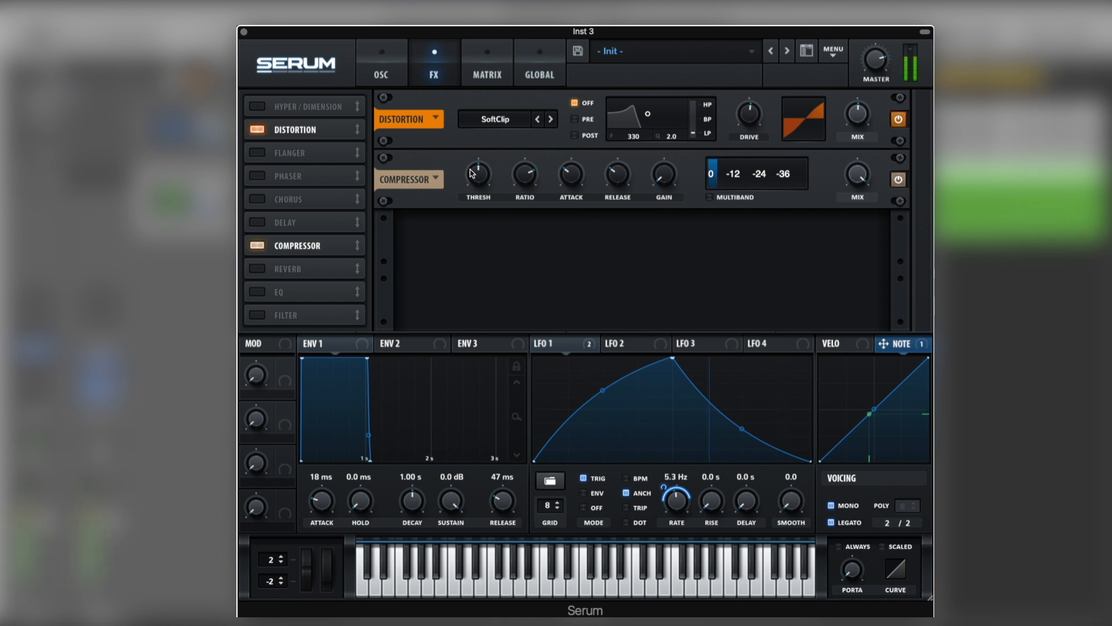
left_click_drag(472, 173, 612, 190)
mouse_move(489, 191)
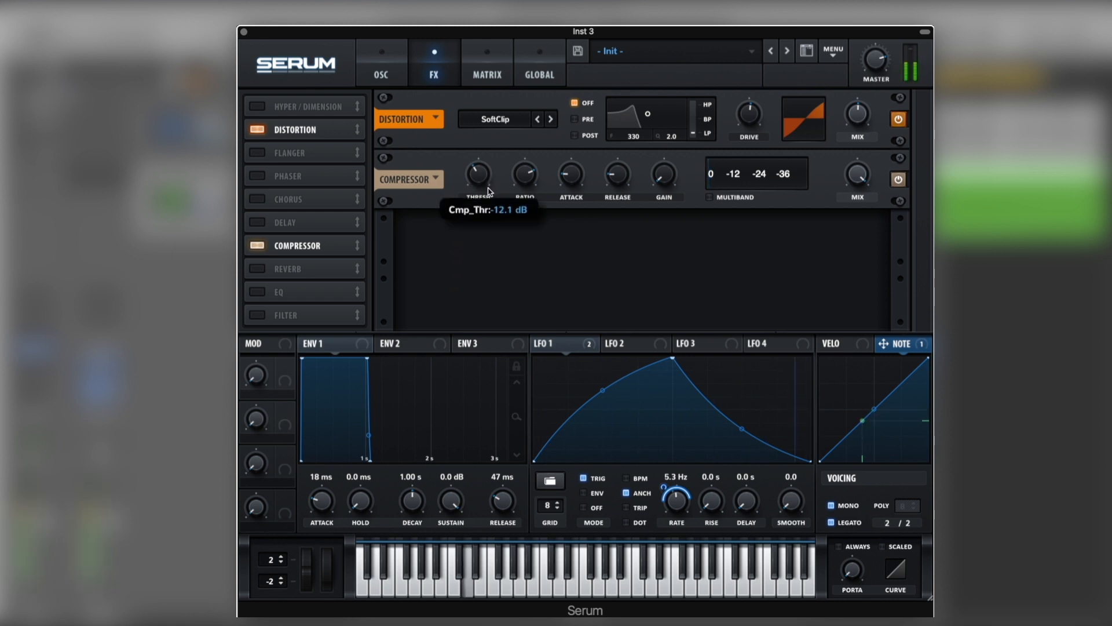
left_click_drag(488, 188, 491, 194)
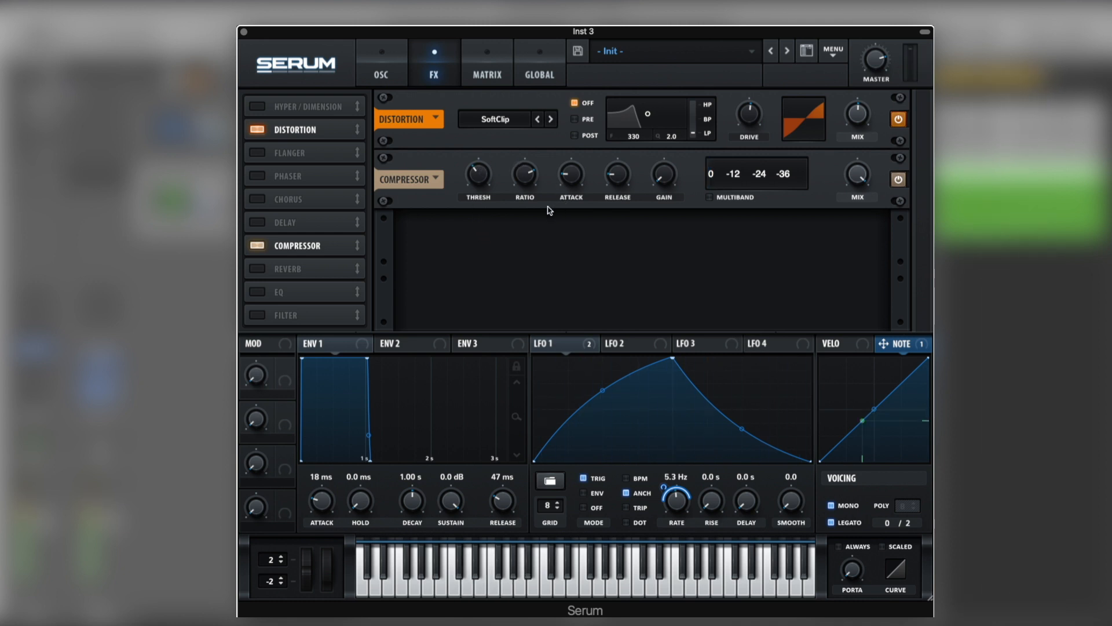
mouse_move(672, 171)
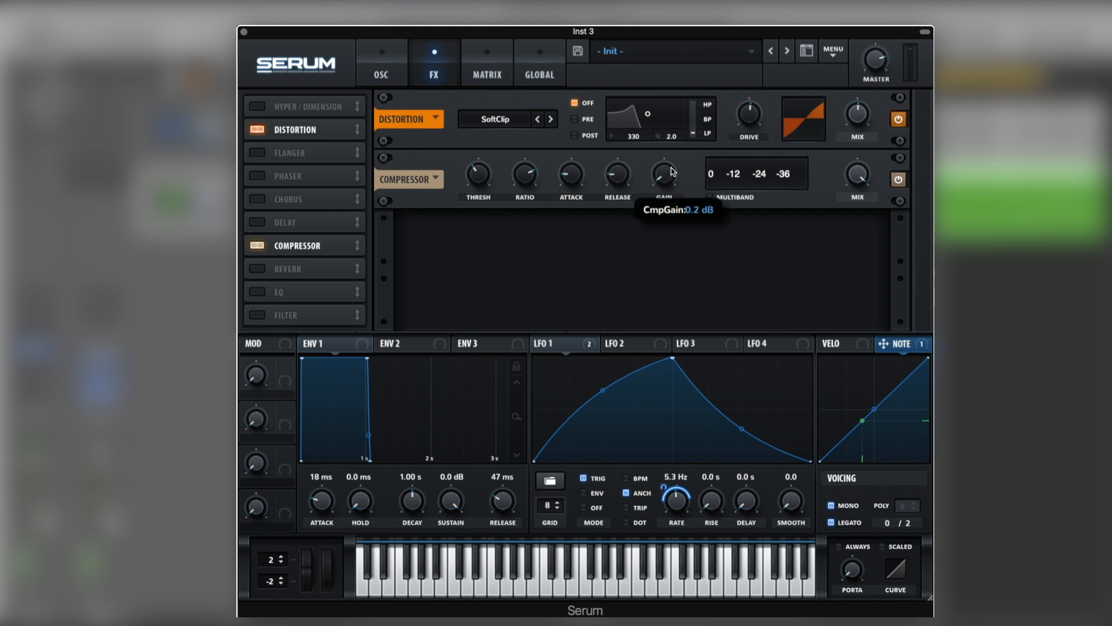
left_click_drag(674, 170, 676, 167)
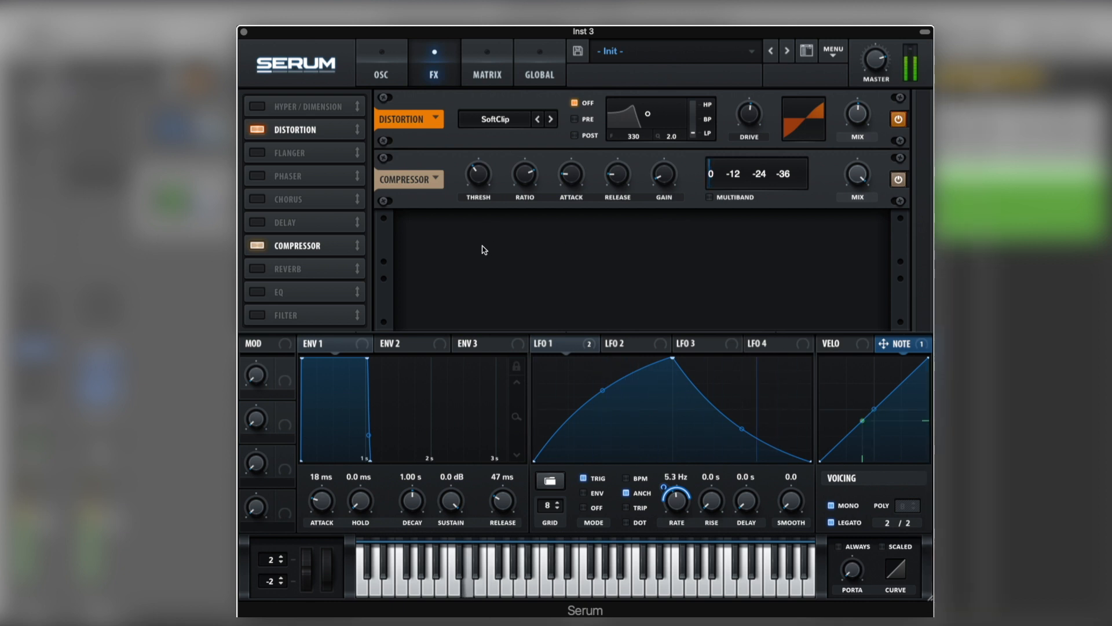
Return to the oscillator page.
left_click(383, 80)
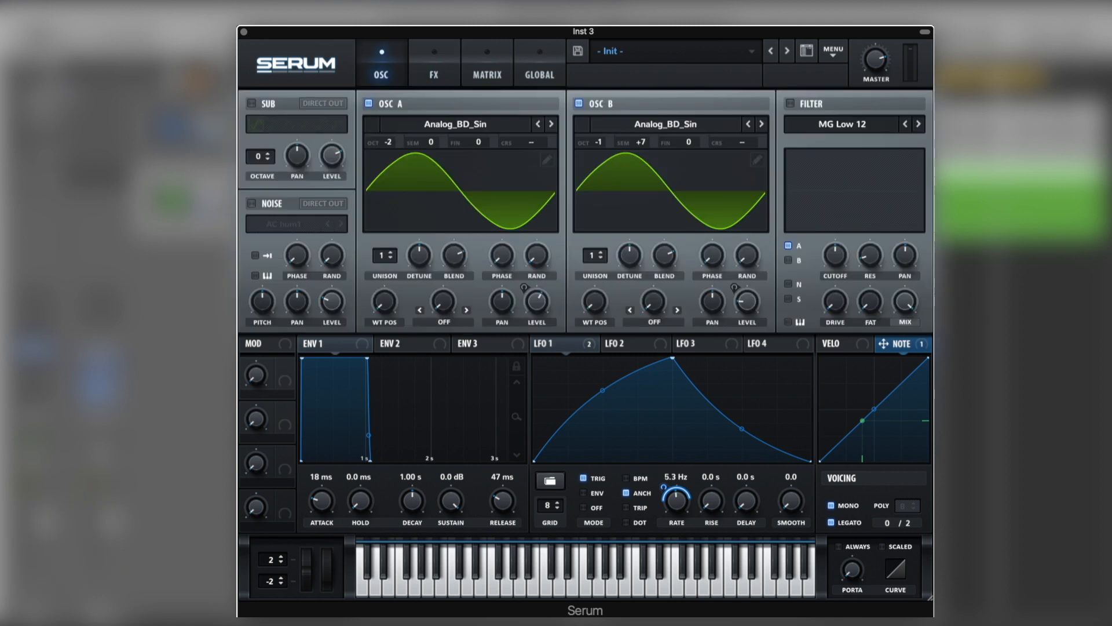